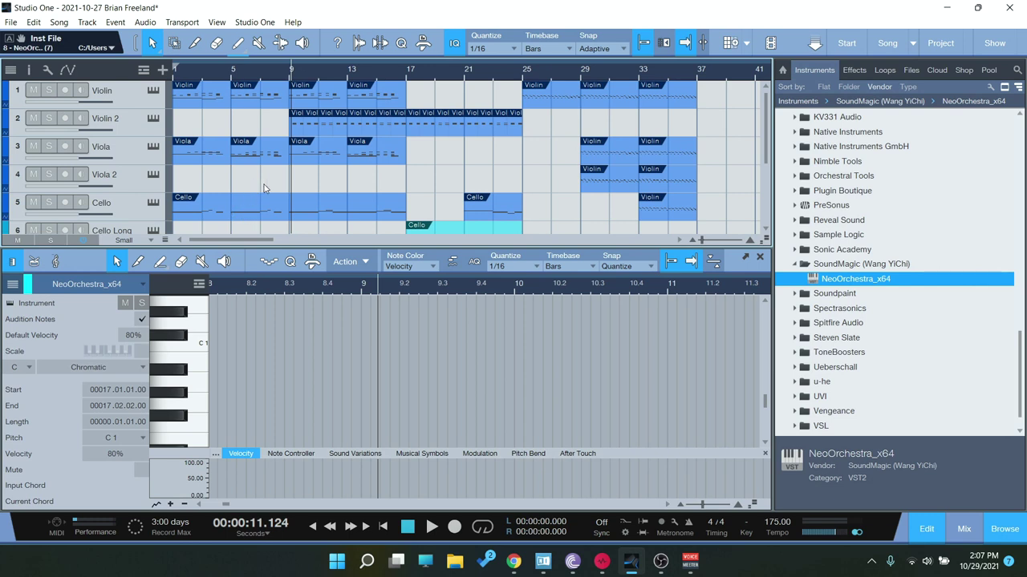
# - Open the Violin track's NeoOrchestra instrument to view its settings, and close it again
pyautogui.click(153, 93)
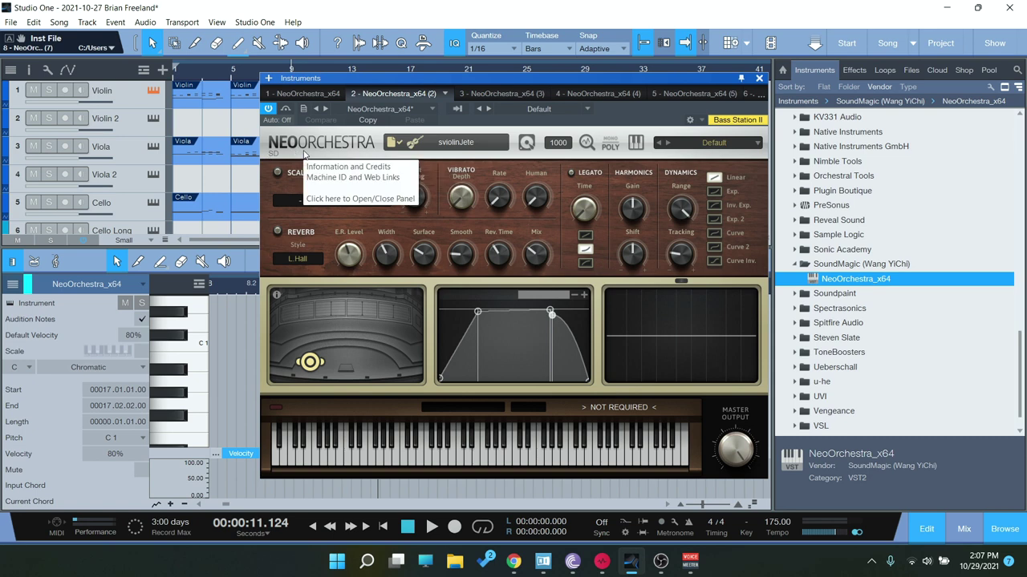
pyautogui.click(759, 78)
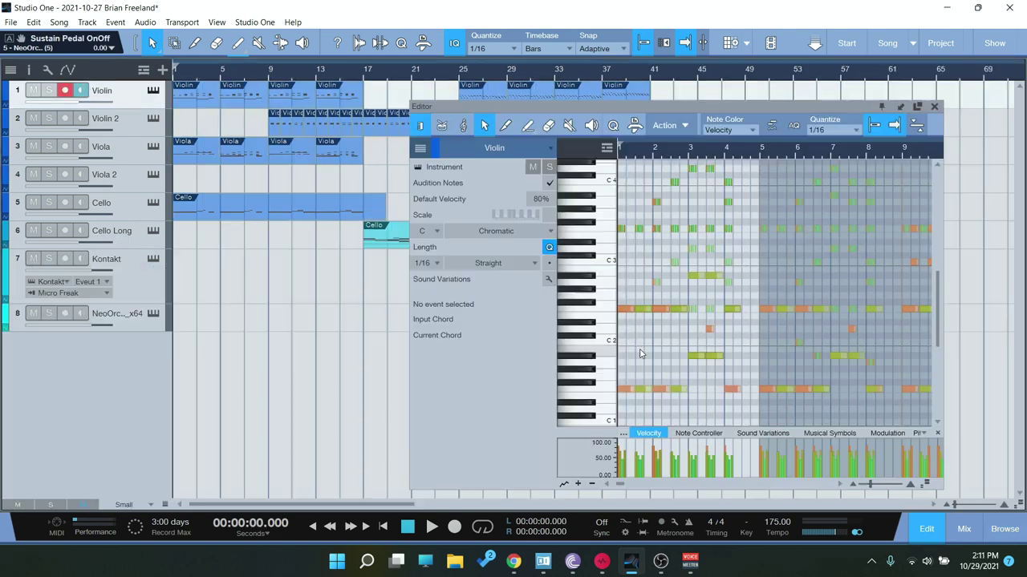
# - Play the song while following the Violin and Violin 2 notes in the note editor, stop playback and close the editor
pyautogui.press('space')
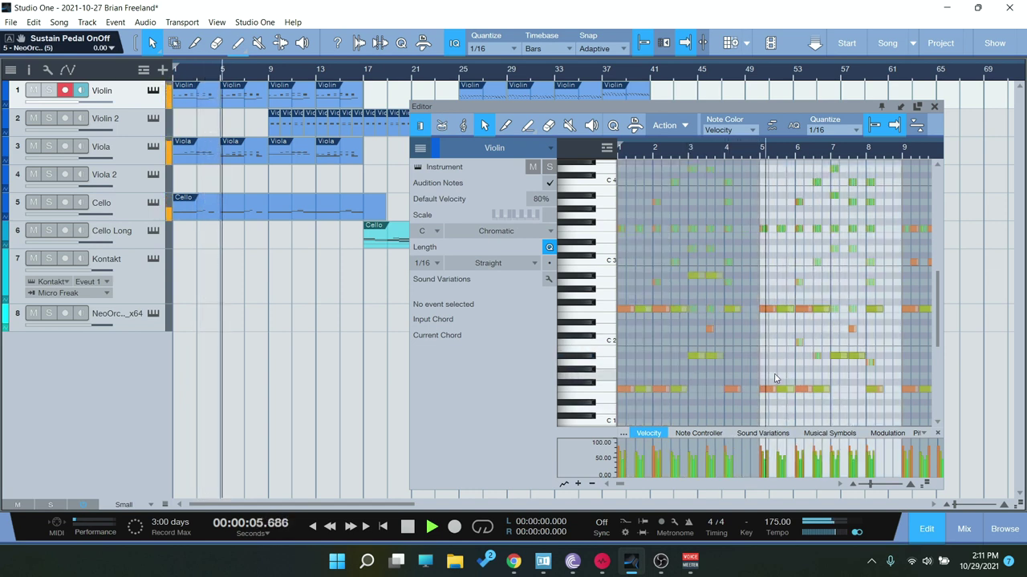
pyautogui.scroll(6, 846, 370)
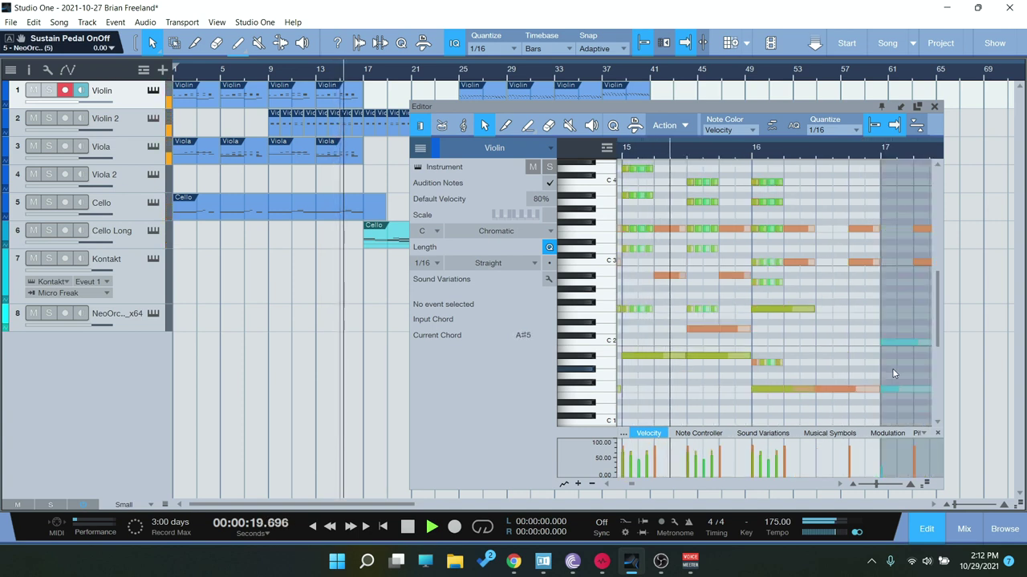
pyautogui.press('Down')
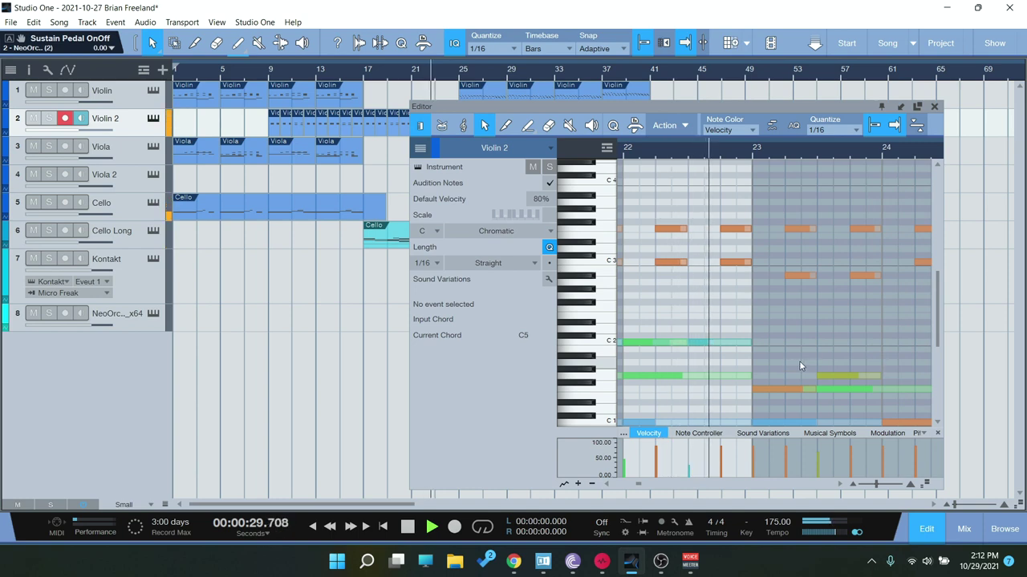
pyautogui.scroll(-3, 798, 361)
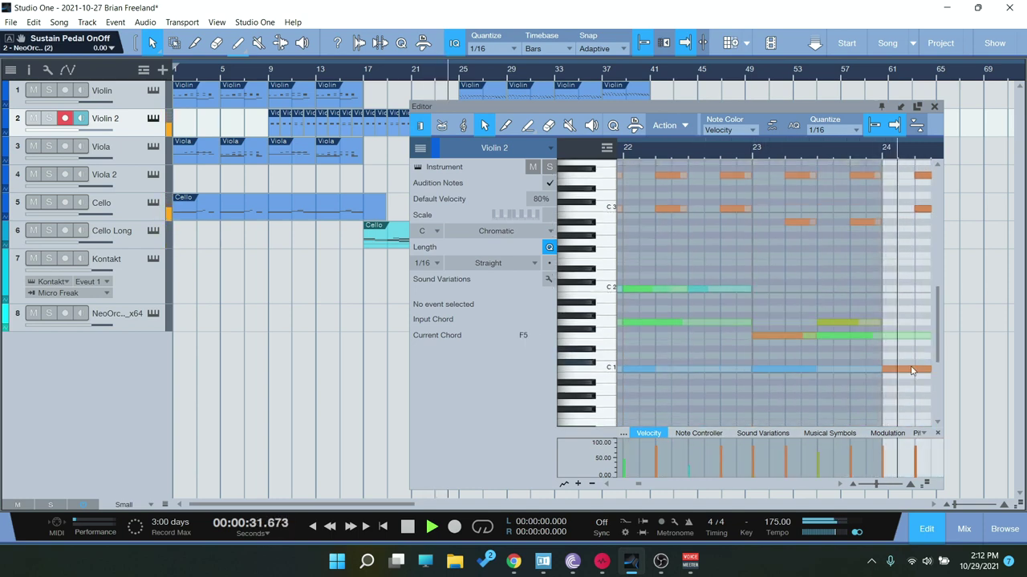
pyautogui.press('Up')
pyautogui.scroll(3, 866, 363)
pyautogui.scroll(1, 850, 368)
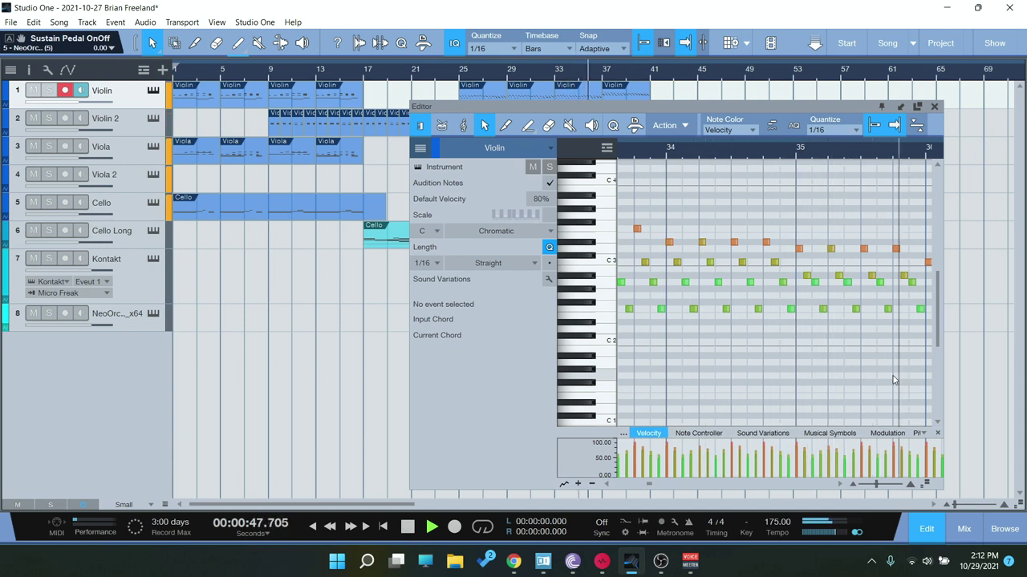
pyautogui.scroll(1, 895, 381)
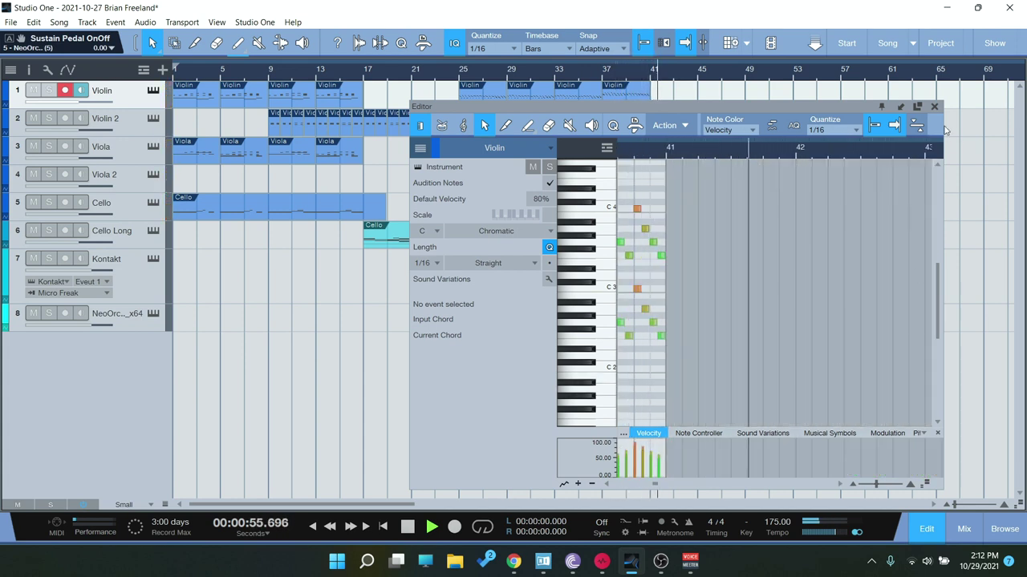
pyautogui.press('space')
pyautogui.press('F2')
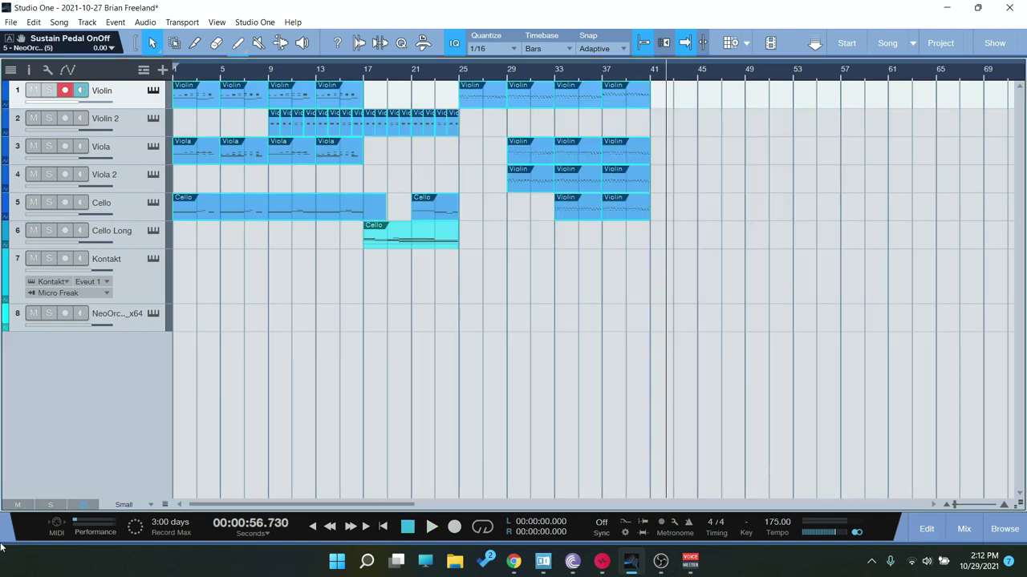
# - Open the instrument interface of the NeoOrchestra_x64 track (track 8) and reposition its window
pyautogui.click(131, 324)
pyautogui.click(152, 313)
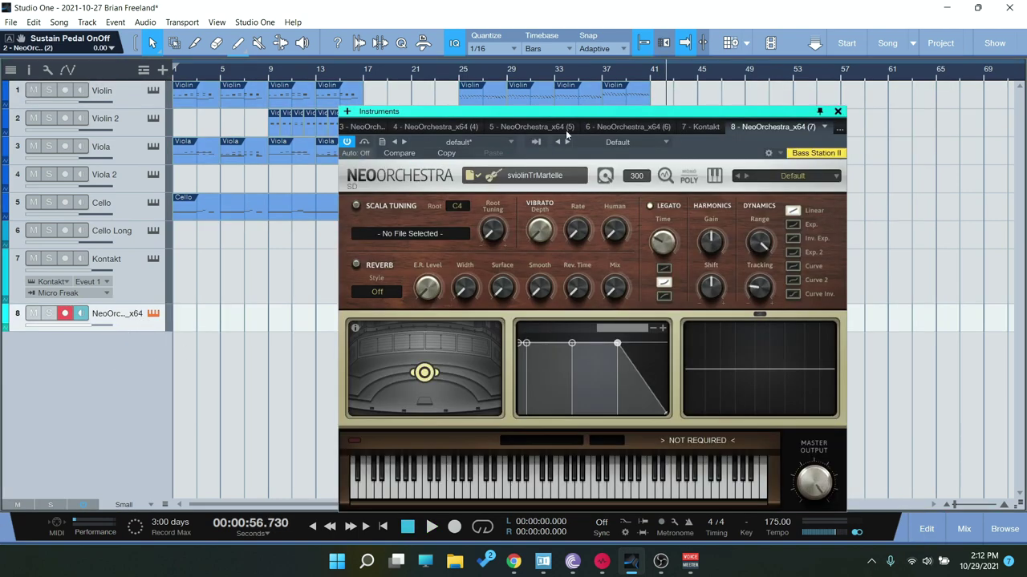
pyautogui.moveTo(595, 117); pyautogui.dragTo(550, 74)
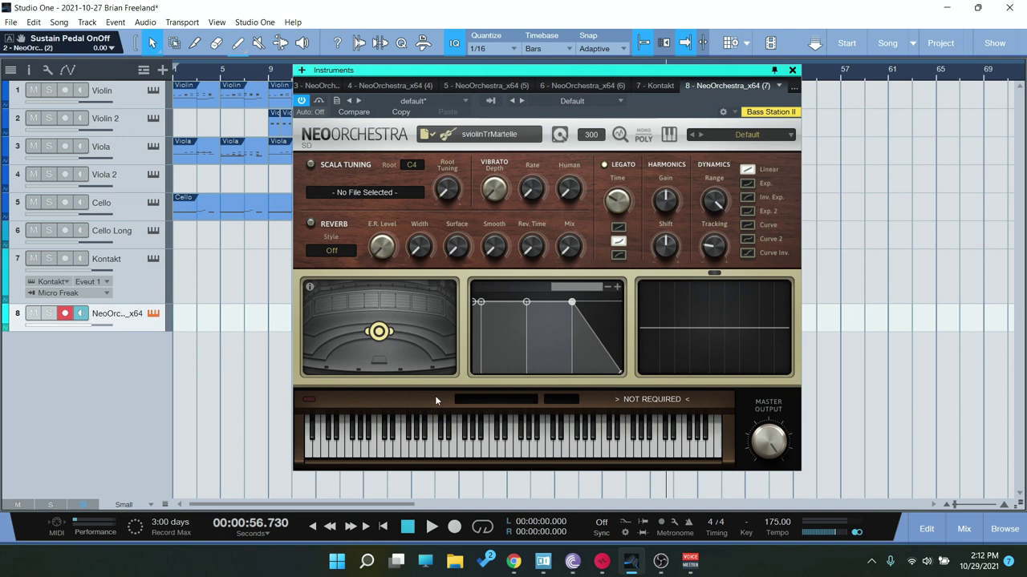
# - Browse the .ins articulation files in the CadenzaViolin SampleSet folder without loading one
pyautogui.click(494, 138)
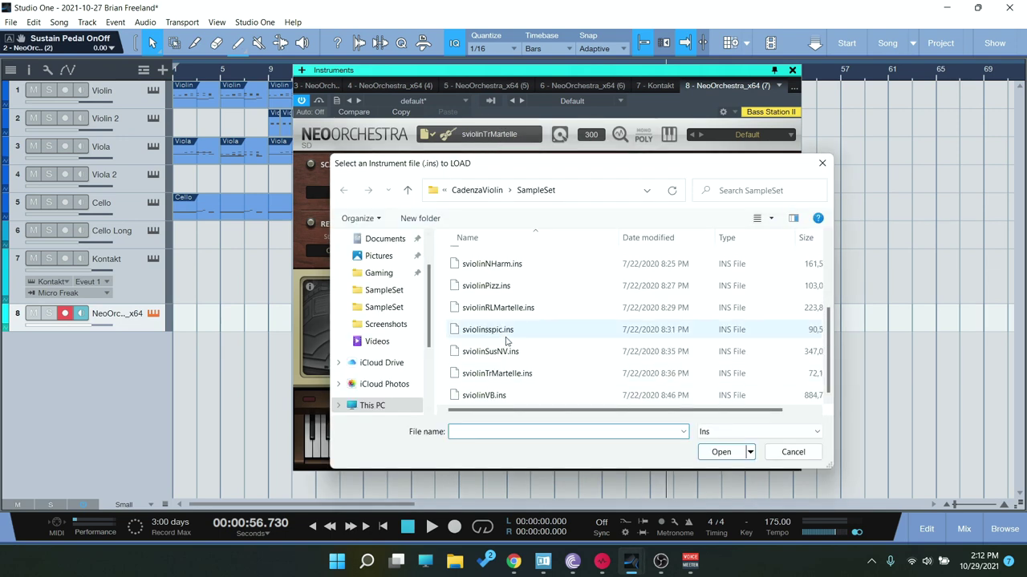
pyautogui.scroll(3, 506, 332)
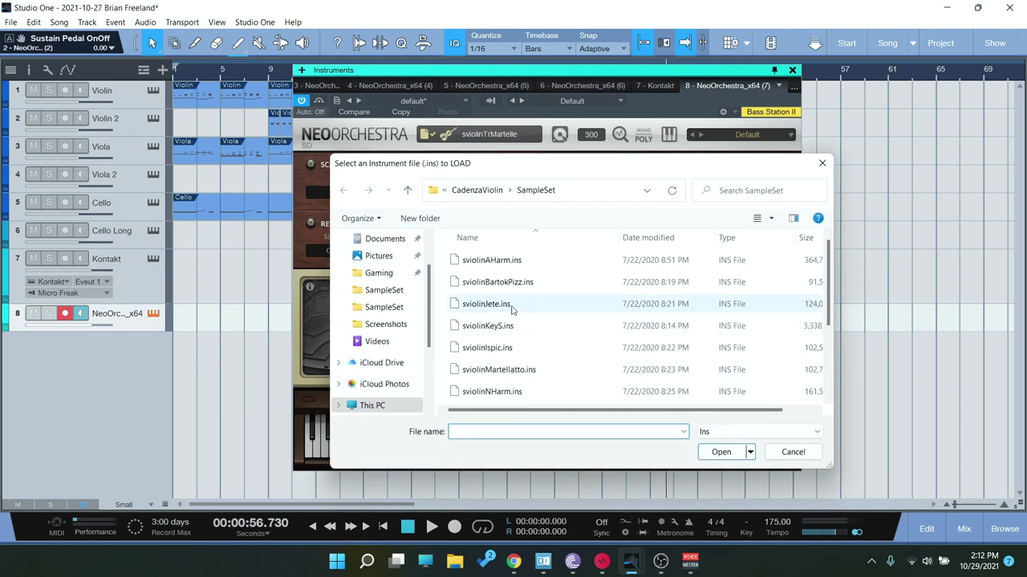
pyautogui.click(475, 192)
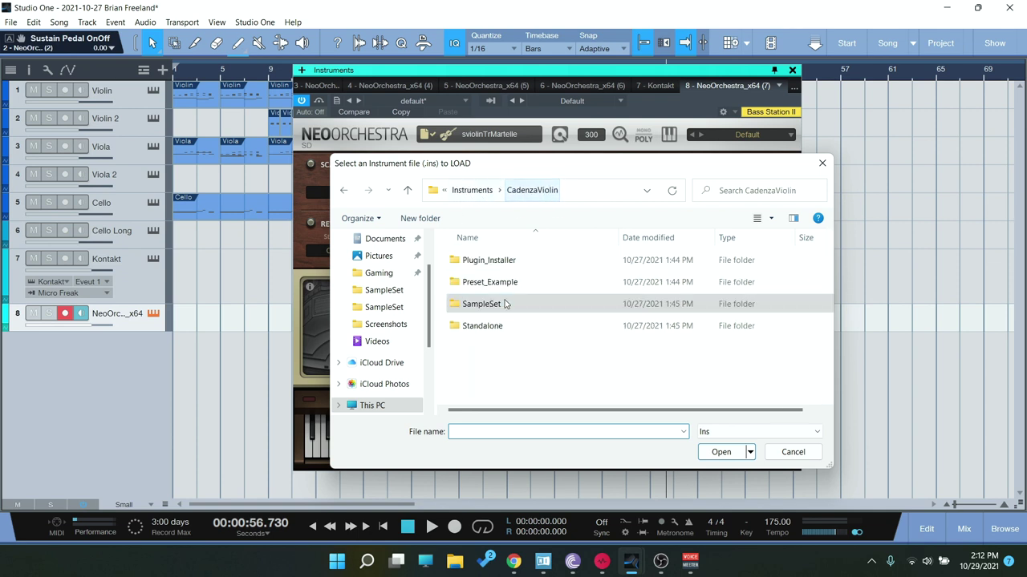
pyautogui.doubleClick(486, 302)
pyautogui.scroll(-2, 521, 308)
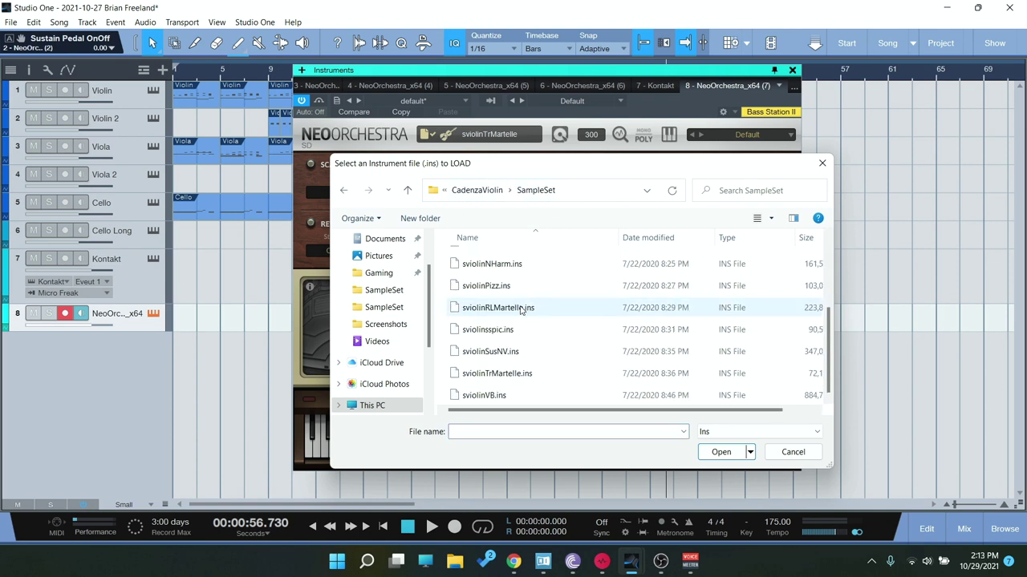
pyautogui.scroll(2, 517, 317)
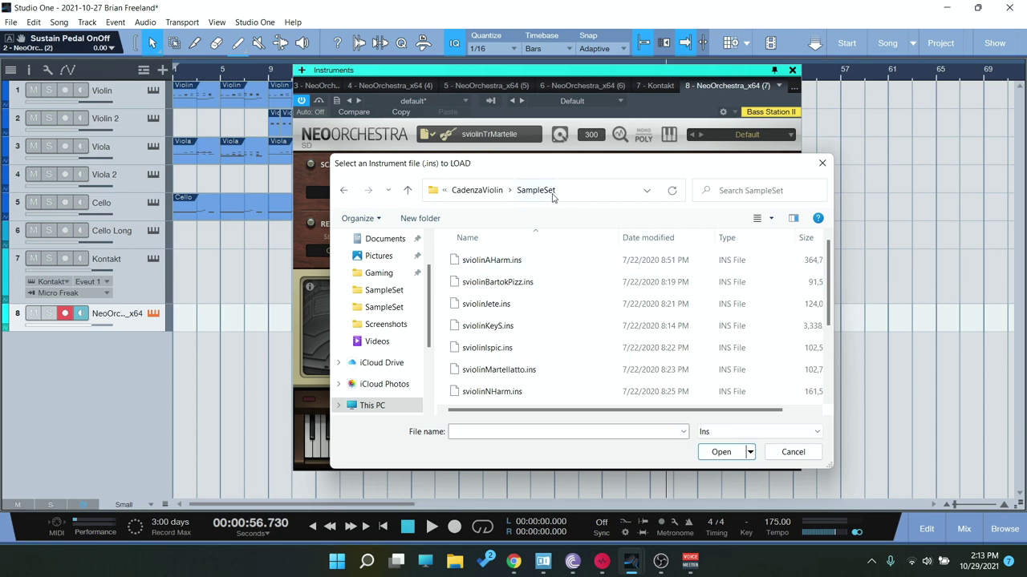
pyautogui.click(793, 452)
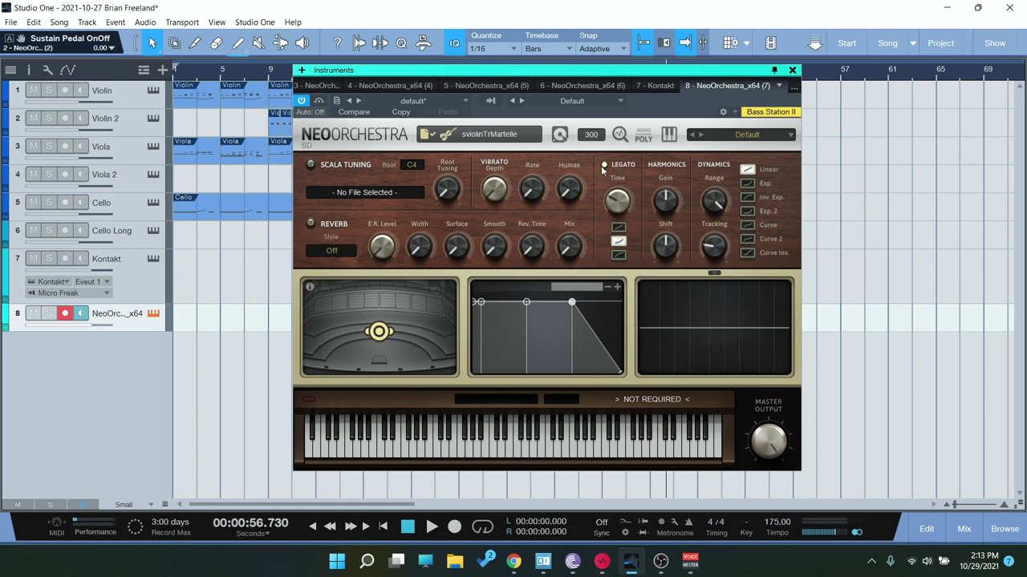
# - Toggle NeoOrchestra's Mono/Poly mode and try several player positions on the stage, ending slightly left of its centre
pyautogui.click(646, 134)
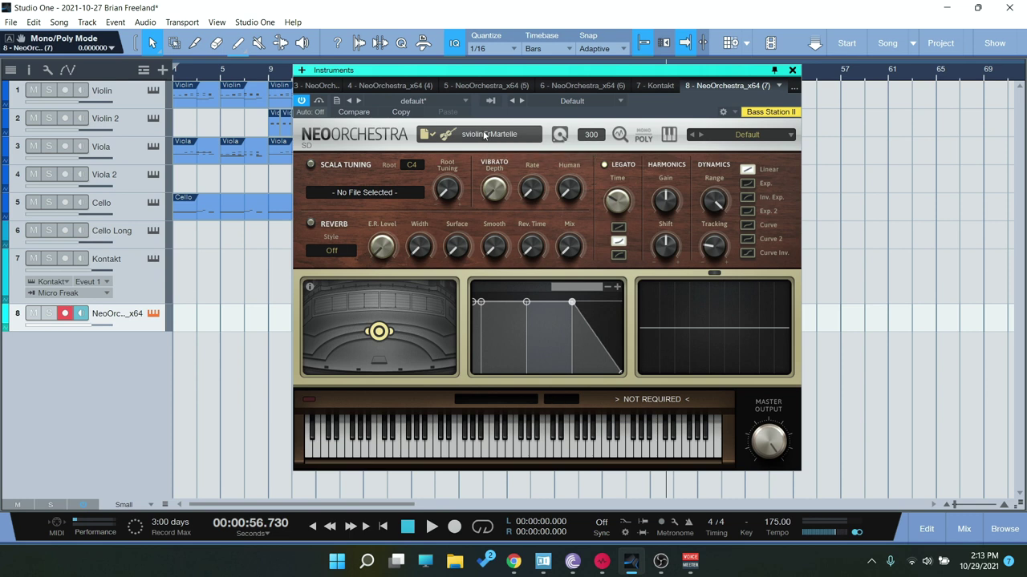
pyautogui.moveTo(379, 331); pyautogui.dragTo(350, 341)
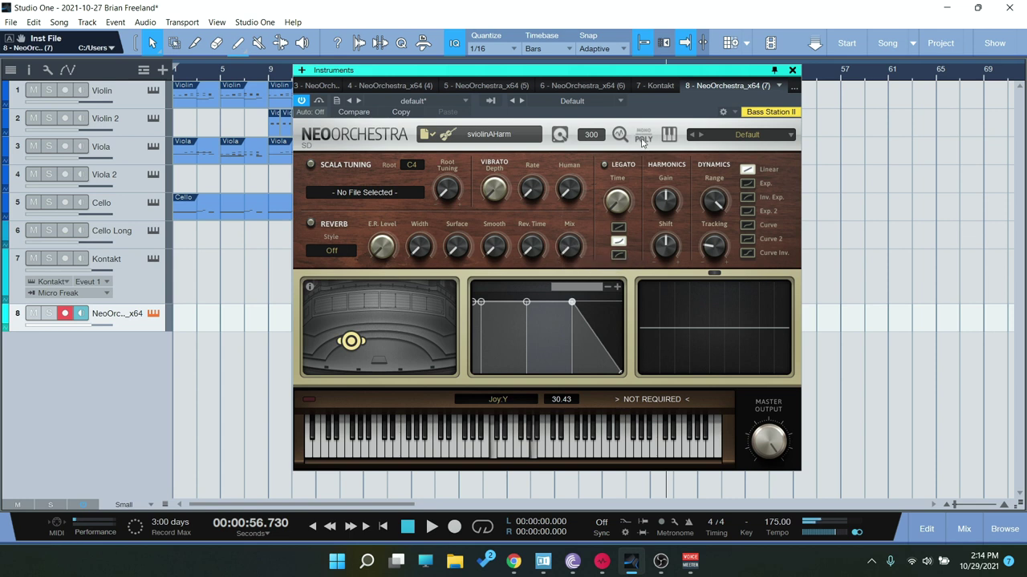
pyautogui.moveTo(352, 342); pyautogui.dragTo(328, 337)
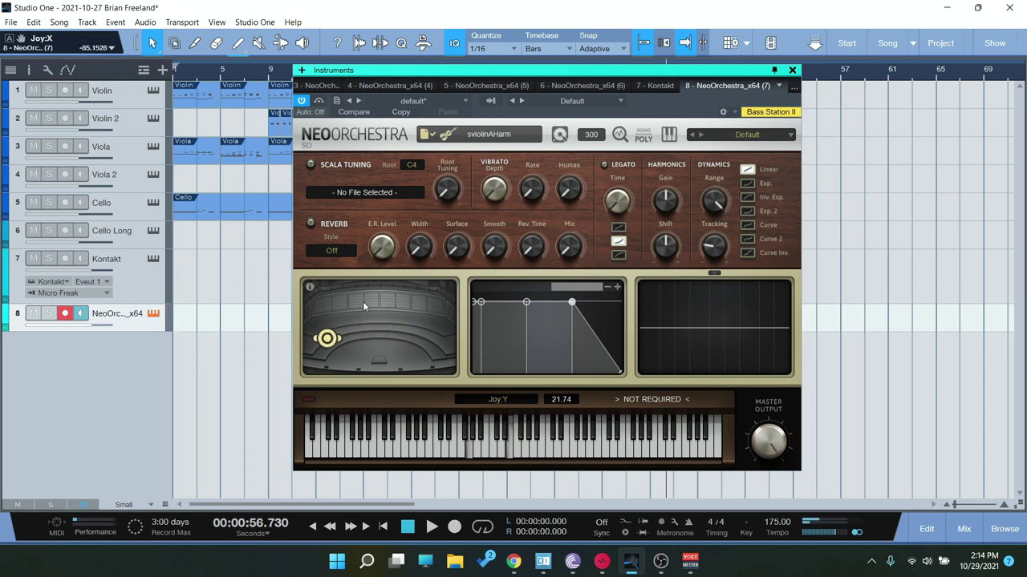
pyautogui.moveTo(327, 337); pyautogui.dragTo(370, 342)
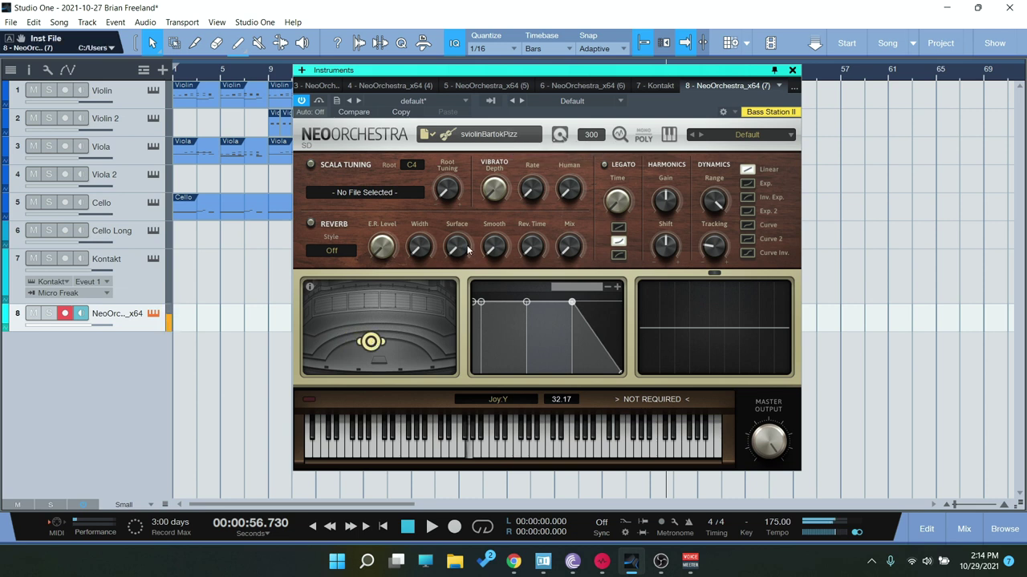
# - Load the sviolinJete.ins articulation from the CadenzaViolin SampleSet folder
pyautogui.scroll(-1, 505, 137)
pyautogui.click(498, 135)
pyautogui.doubleClick(495, 305)
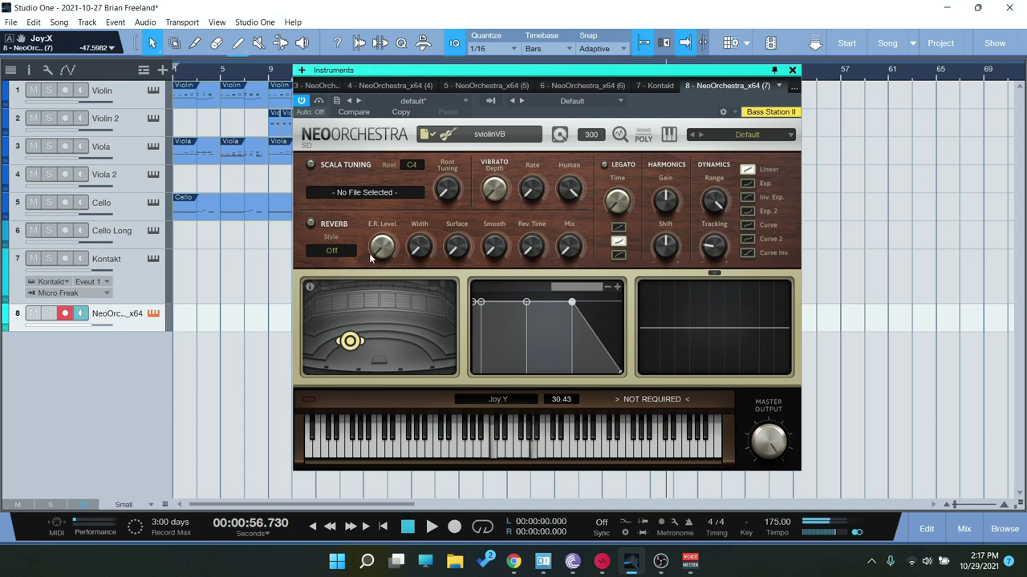
# - Turn on NeoOrchestra's reverb and set its style to L.Hall
pyautogui.click(310, 226)
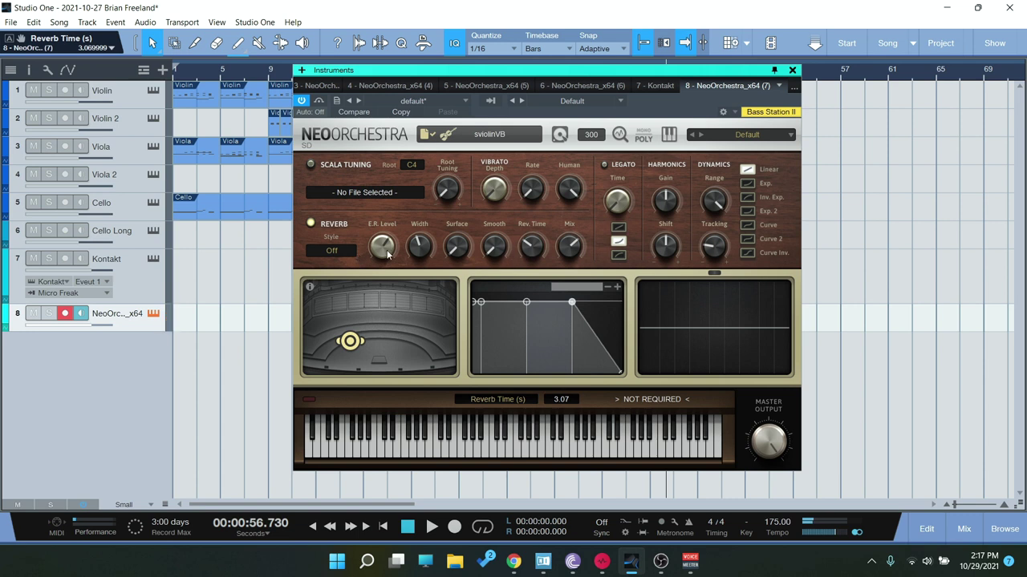
pyautogui.click(333, 250)
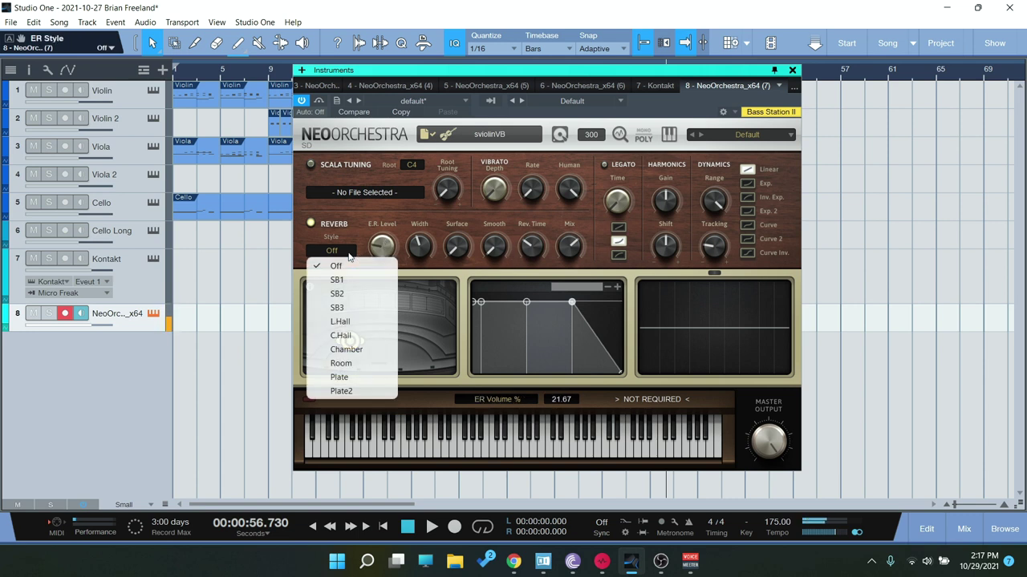
pyautogui.click(360, 322)
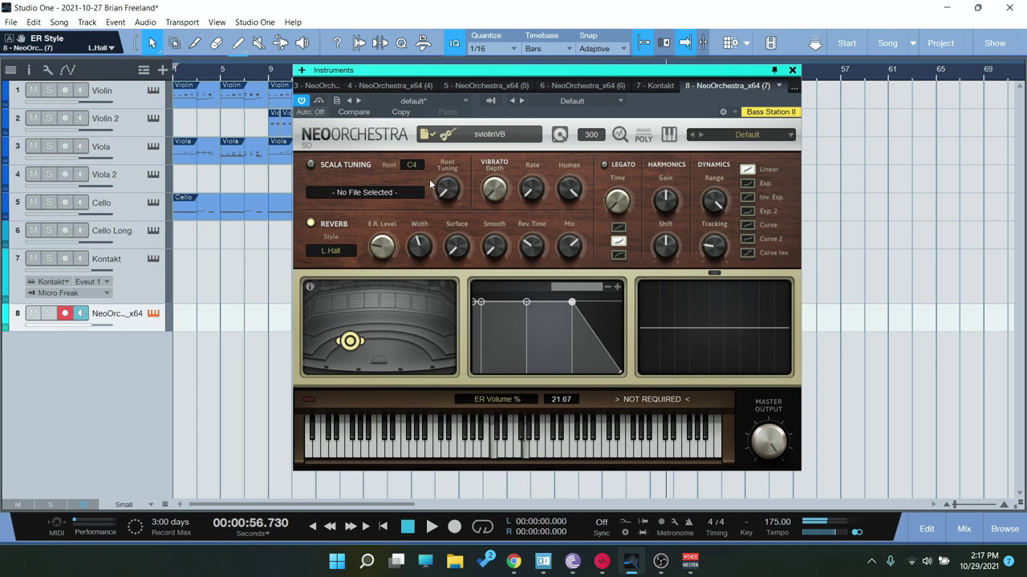
# - Load the sviolinAHarm.ins articulation to audition it with reverb, followed by sviolinNHarm.ins
pyautogui.click(501, 138)
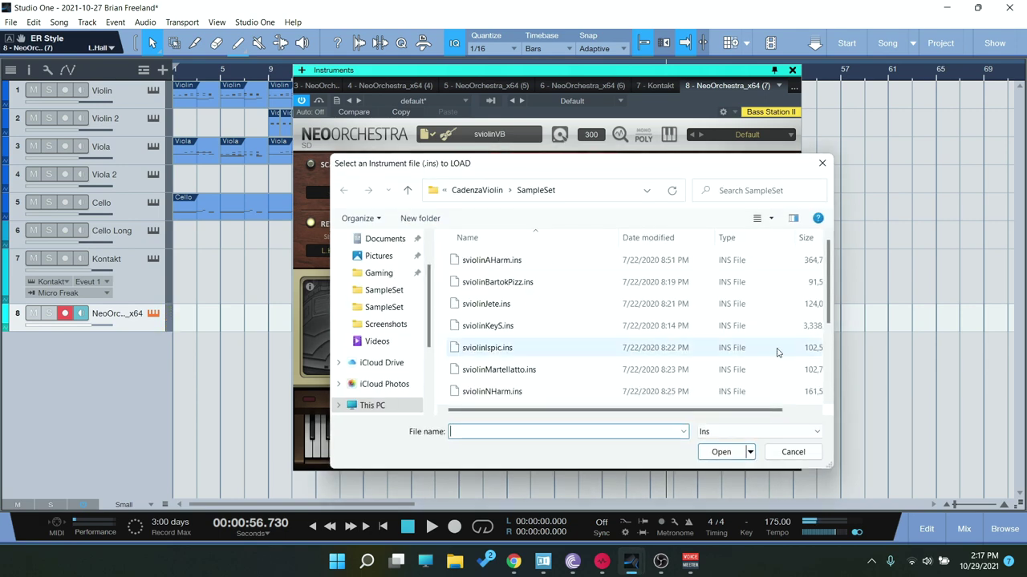
pyautogui.click(788, 450)
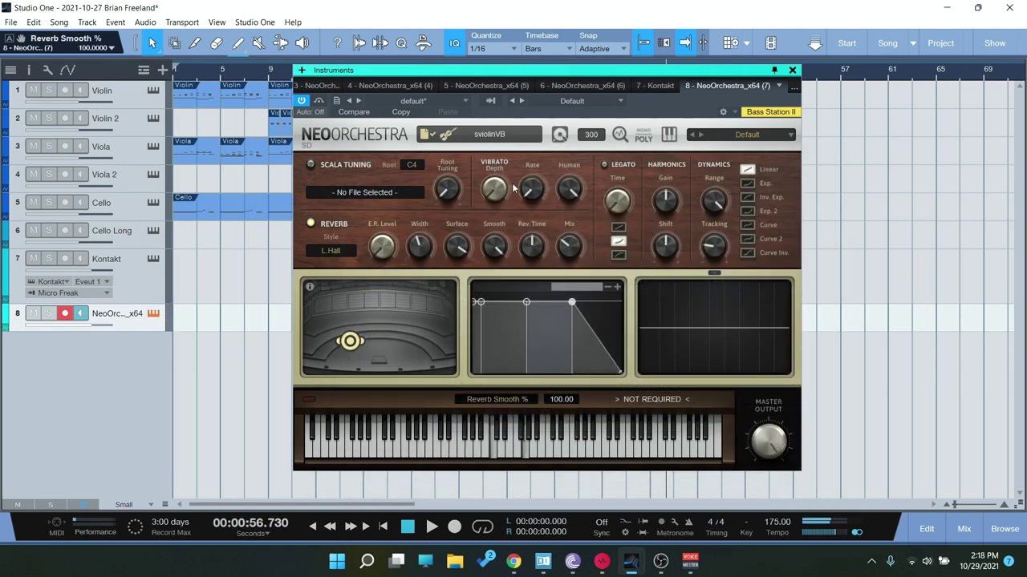
pyautogui.click(514, 138)
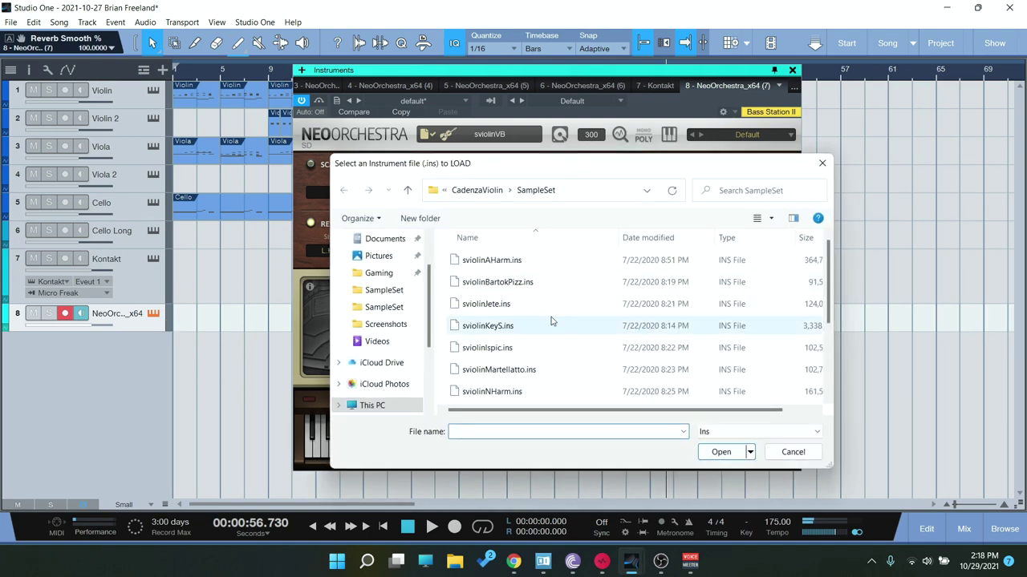
pyautogui.doubleClick(529, 260)
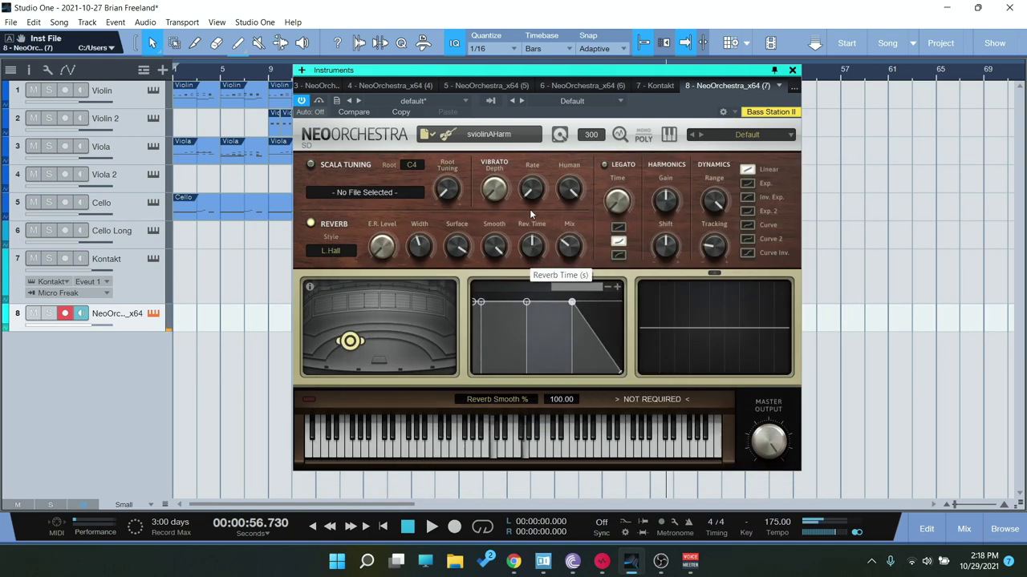
pyautogui.click(505, 138)
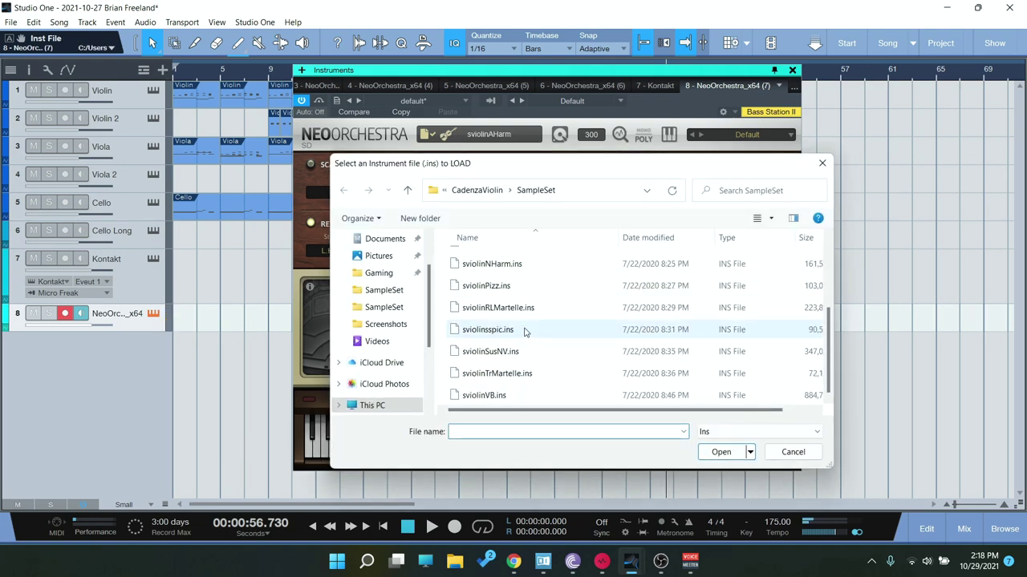
pyautogui.scroll(1, 525, 331)
pyautogui.doubleClick(507, 321)
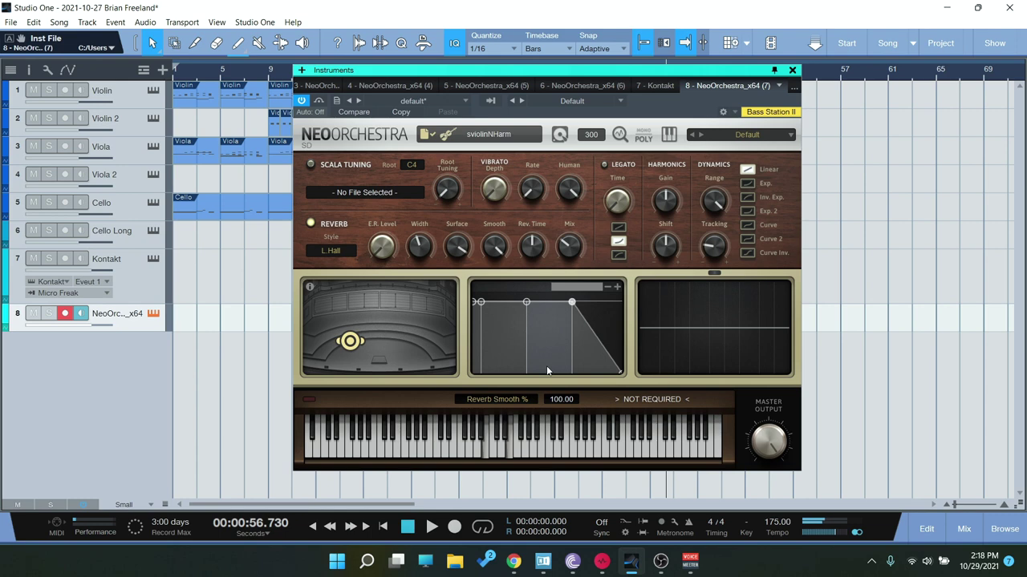
# - Load the sviolinSusNV.ins articulation from the CadenzaViolin SampleSet folder
pyautogui.click(498, 135)
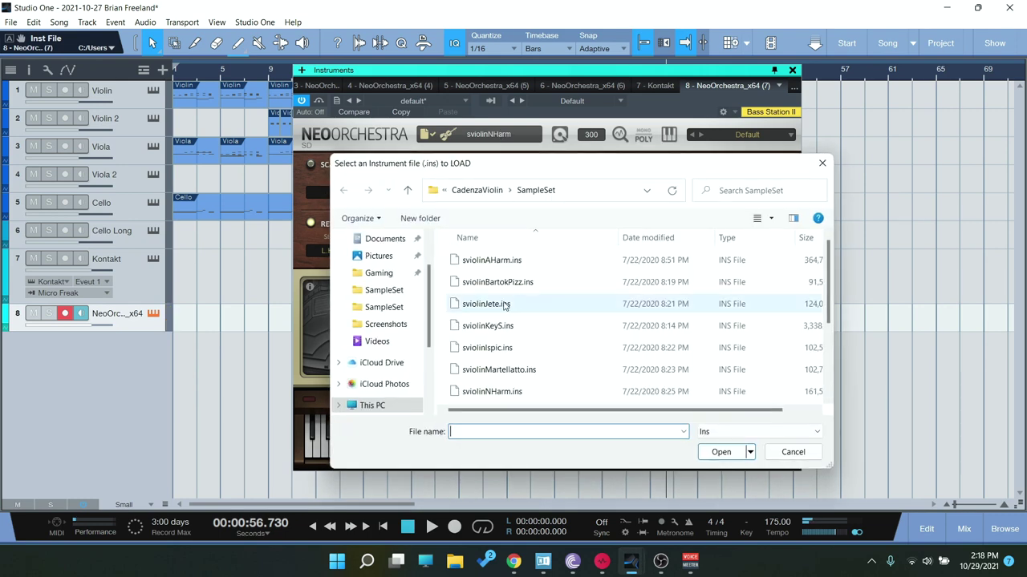
pyautogui.scroll(-1, 497, 329)
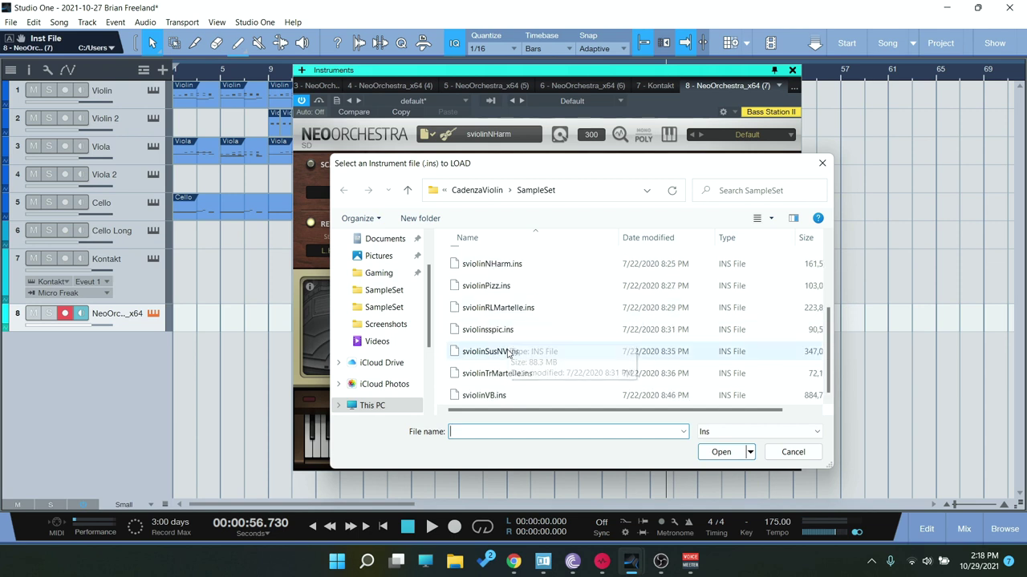
pyautogui.doubleClick(494, 350)
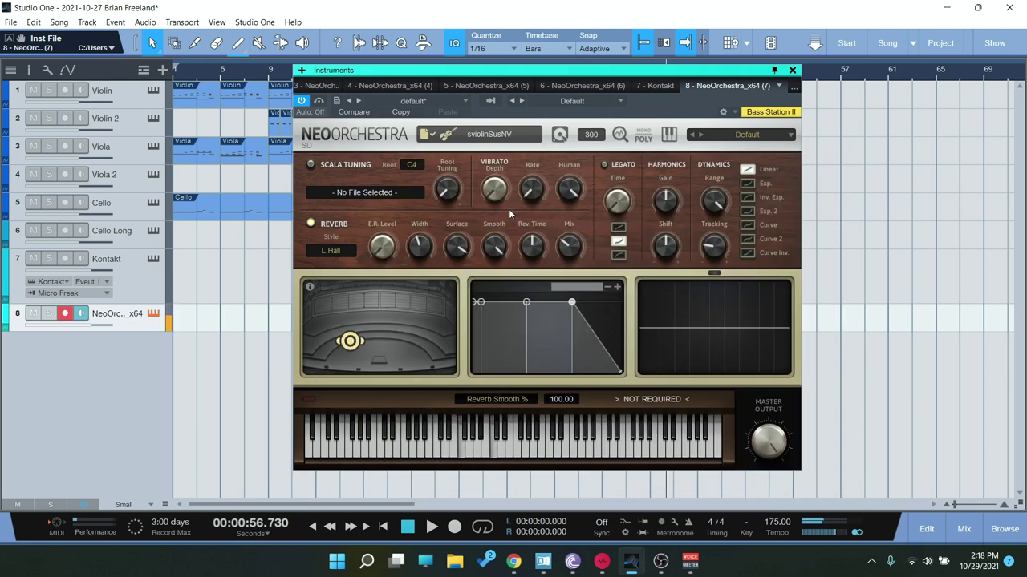